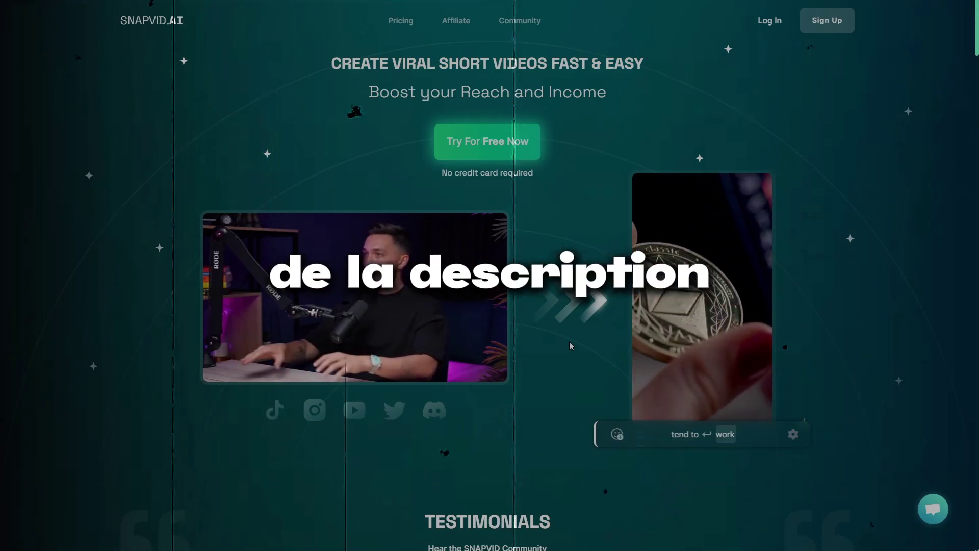
- Start the free trial on the SNAPVID.AI home page and open the sign-up form
scroll(569, 342, "down", 3)
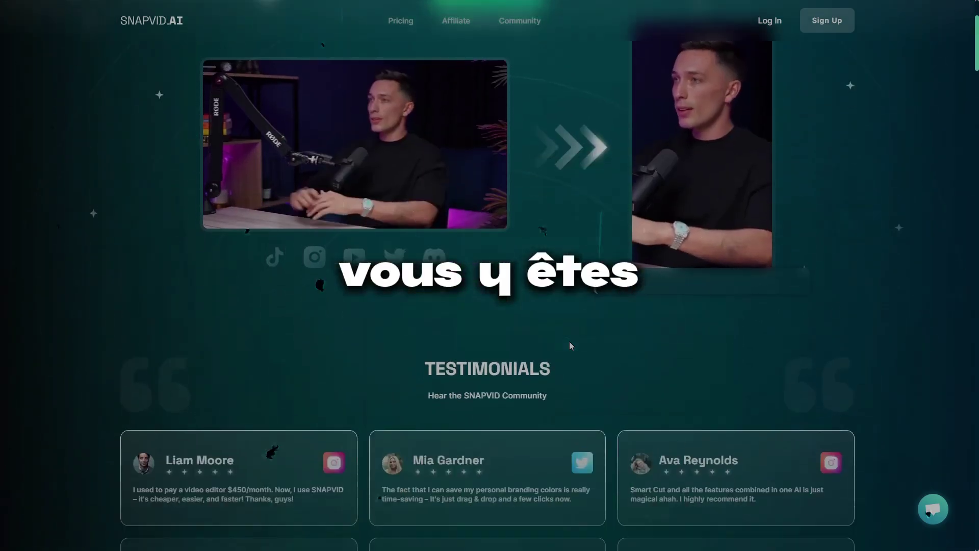
scroll(569, 341, "up", 3)
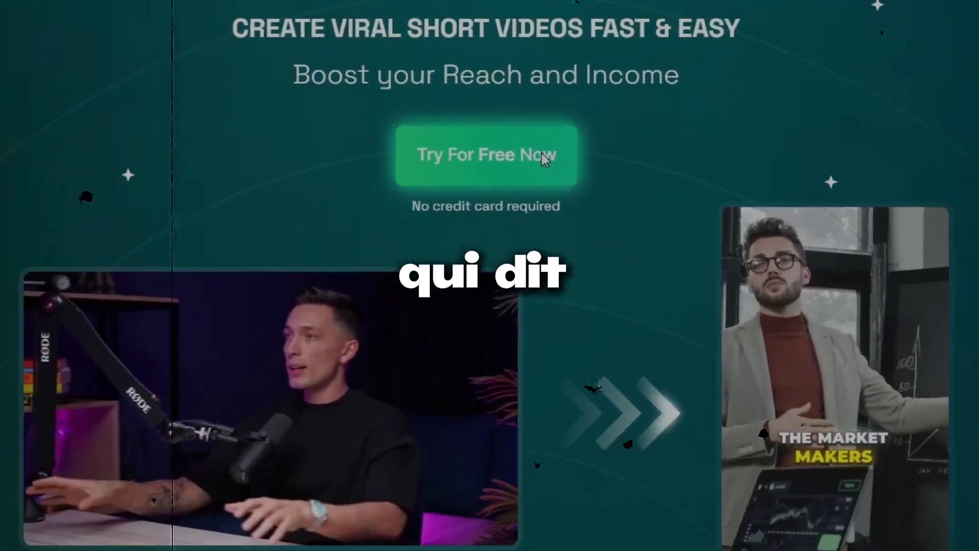
left_click(553, 164)
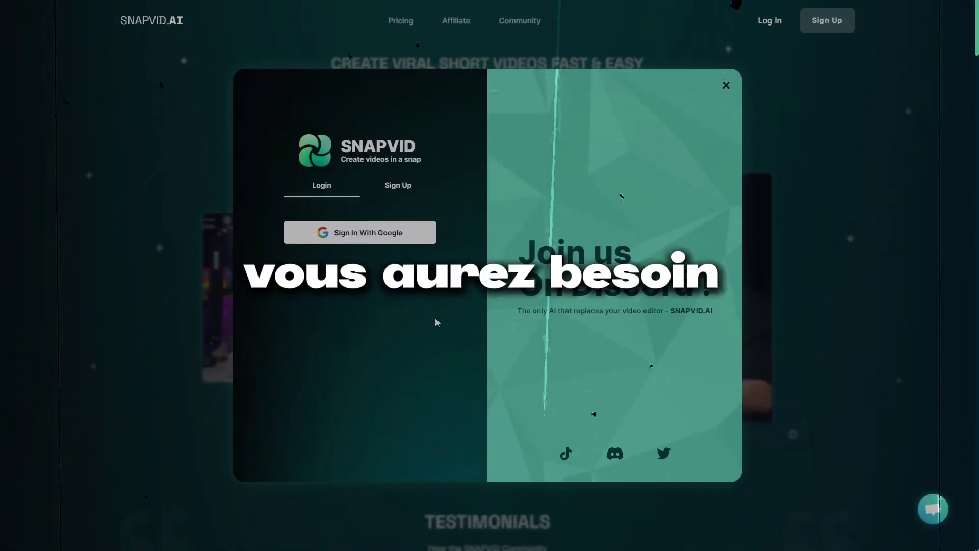
left_click(399, 185)
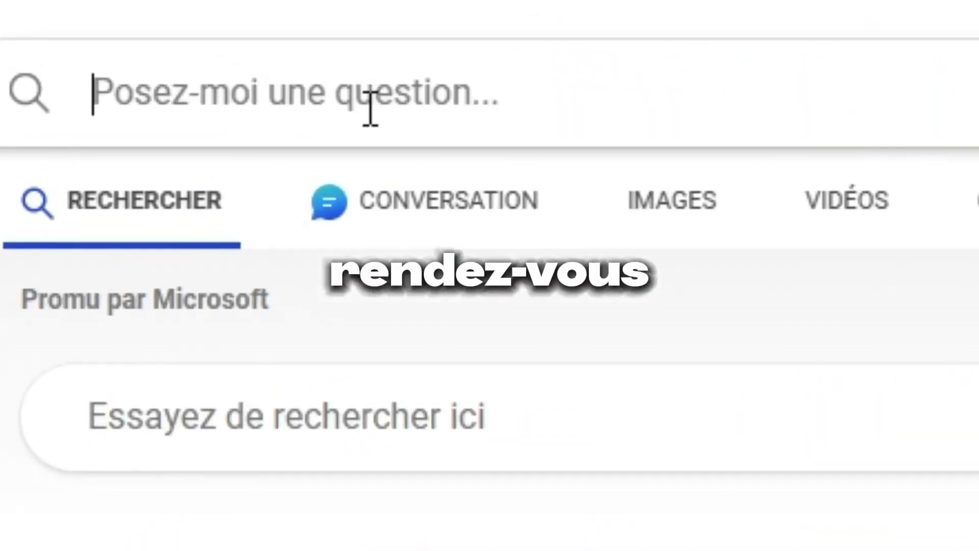
- Go to YouTube and search for "awesome facts about dogs"
type("yout")
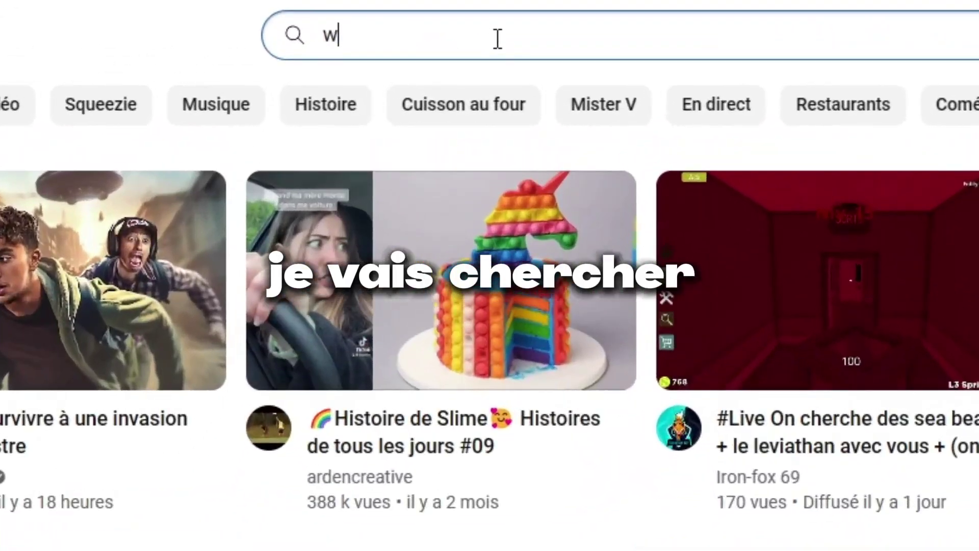
type("abou")
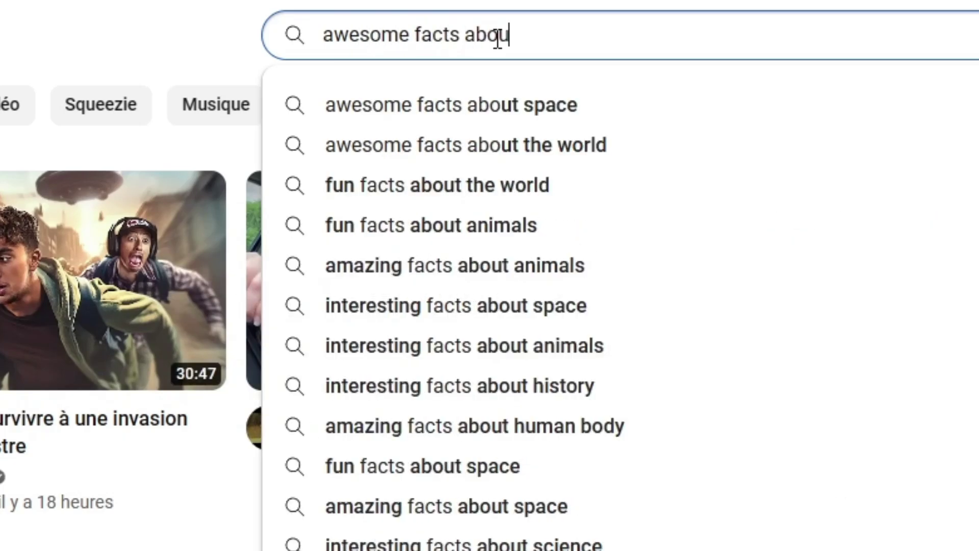
type("t dogs")
key("Return")
- Find the video "10 Fun Facts About Dogs" in the search results and copy its link
scroll(124, 294, "down", 5)
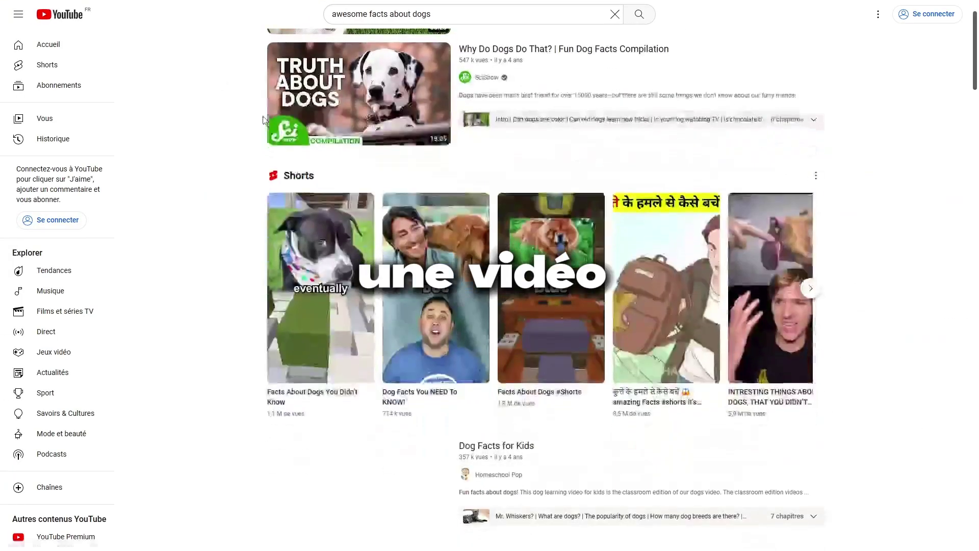
scroll(236, 125, "down", 5)
scroll(227, 124, "down", 7)
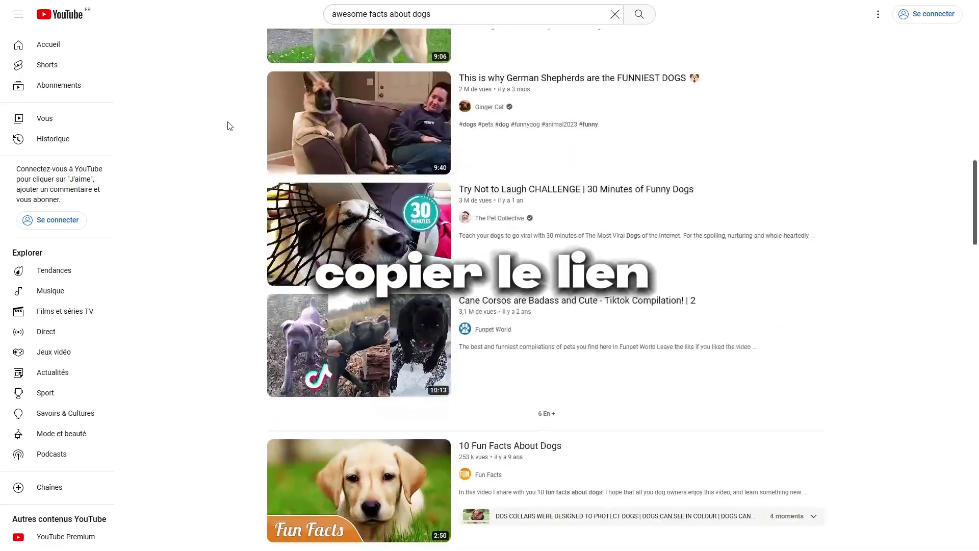
mouse_move(550, 361)
left_click(846, 317)
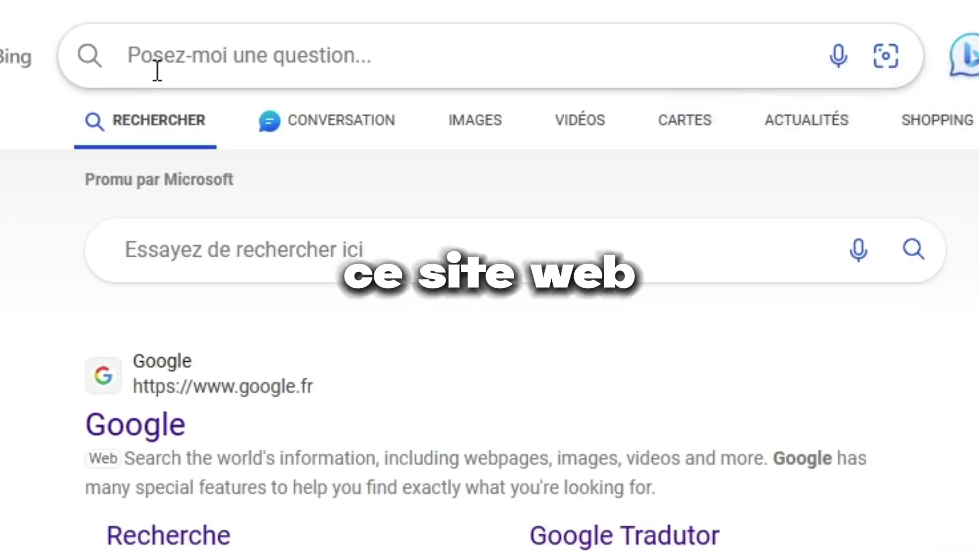
- Find the Happy Scribe website through Bing, get started and paste the copied YouTube link as the file to transcribe
left_click(157, 71)
type("happy scribe")
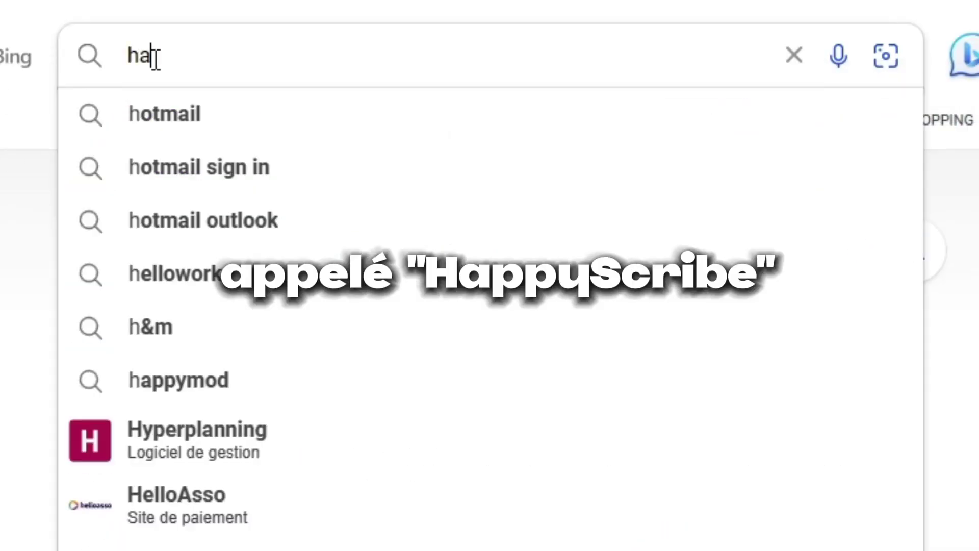
key("Return")
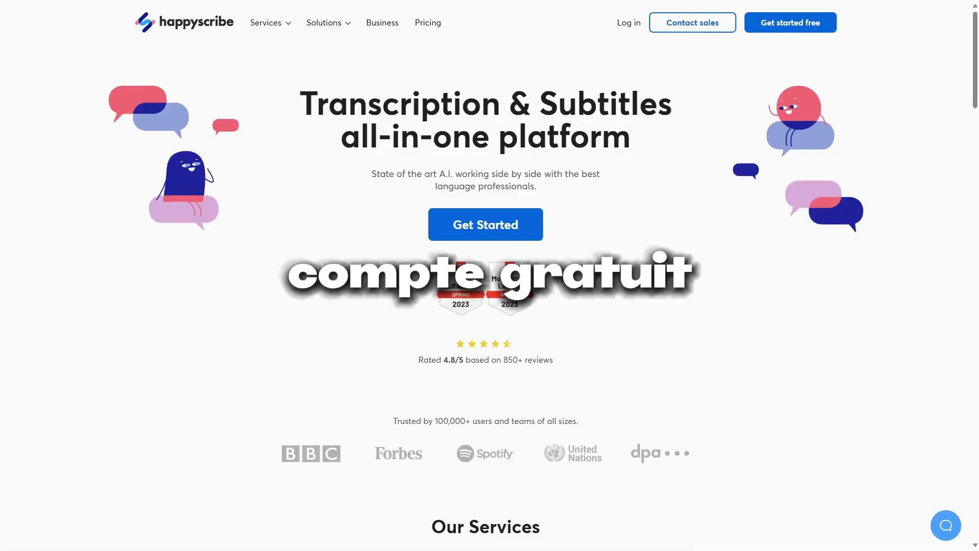
left_click(510, 227)
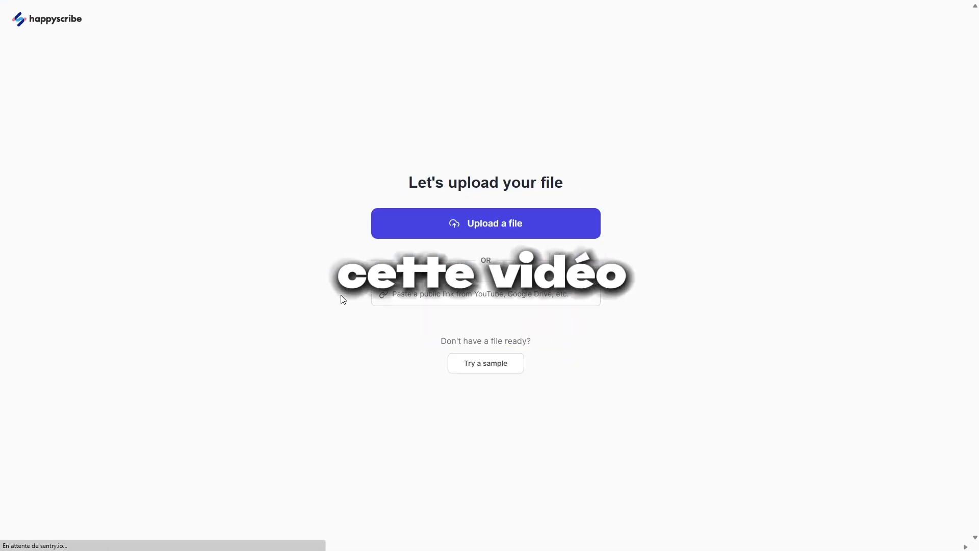
key("ctrl+v")
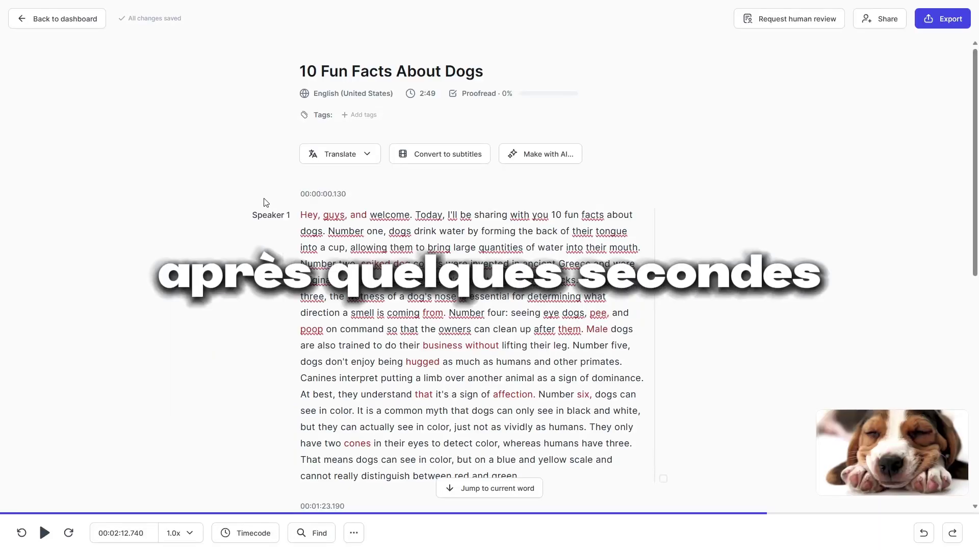
- Copy the full transcript of "10 Fun Facts About Dogs" and switch to ChatGPT
key("ctrl+a")
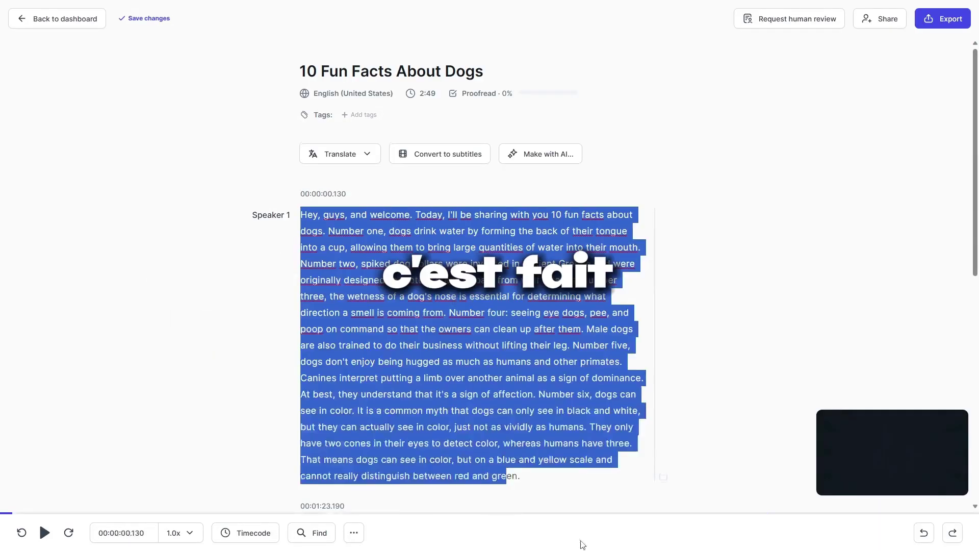
scroll(468, 369, "down", 10)
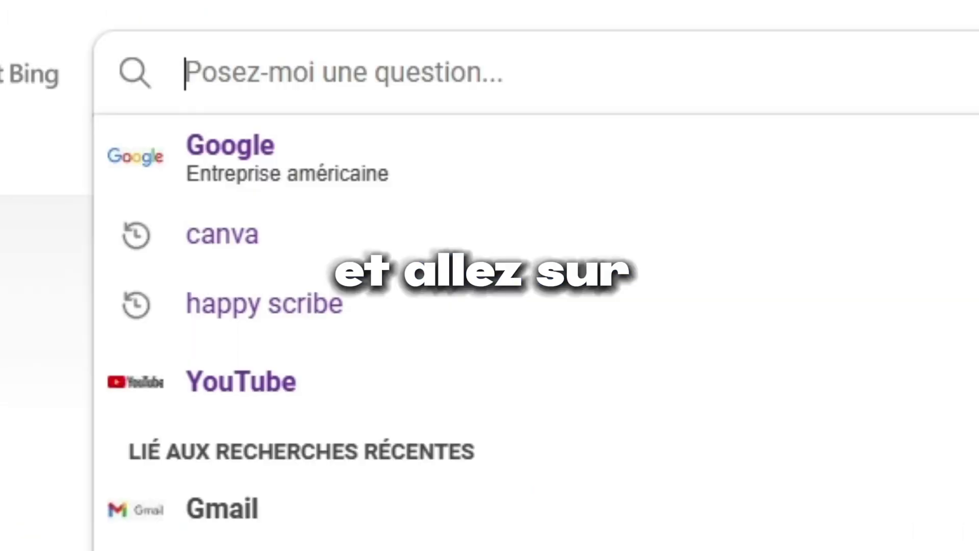
type("chatgpt")
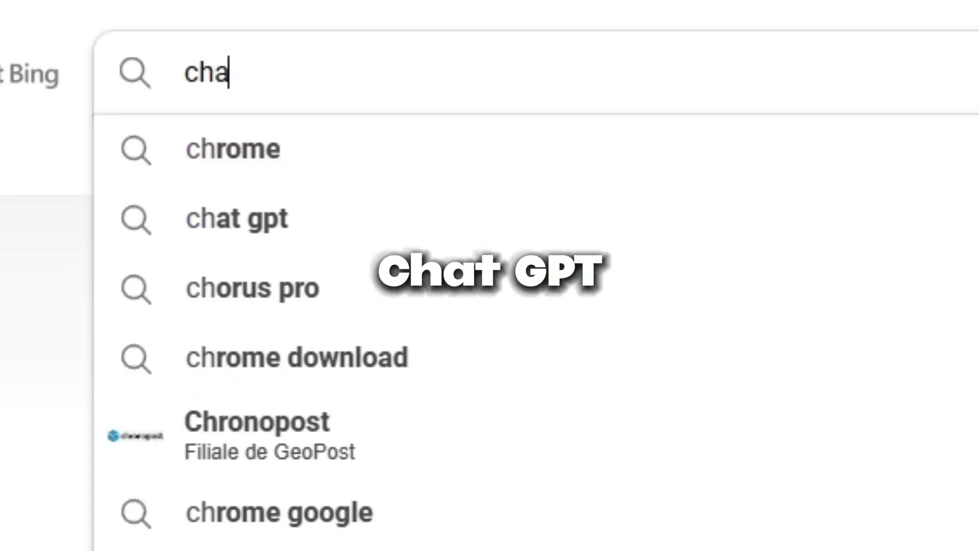
key("Return")
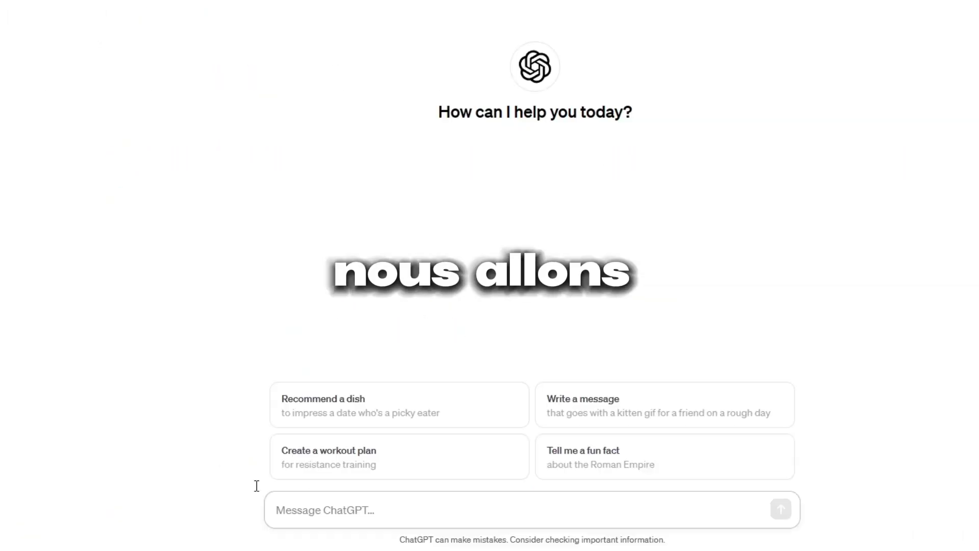
- Ask ChatGPT for a 20-second TikTok script about fun dog facts, opening with a hook and no introduction, based on the pasted transcript
type("You are an expert at writing engaging video scripts for TikTok. You are gonna use the following transcript to write me a script for a 20 seconds long TikTok about fun facts about dogs. Remember that you are an expert at creating viral videos on TikTok. The script does not contain any introduction, it starts directly with a hook that will make this video viral. You can for example start the script by asking \"did you know that dogs were able to do [X]…?\". The script has to provoke emotions and make people want to keep watching the video until the end. Here is the script : \"")
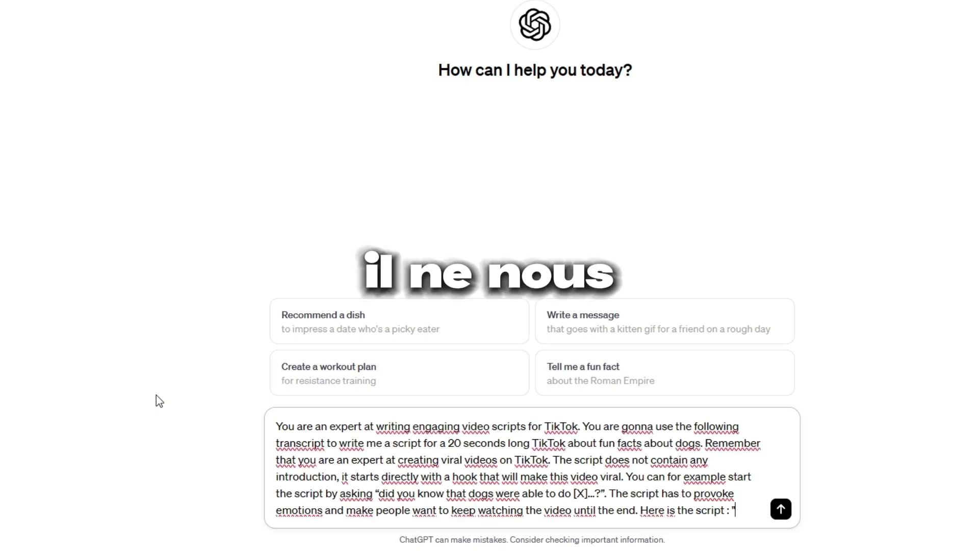
key("ctrl+v")
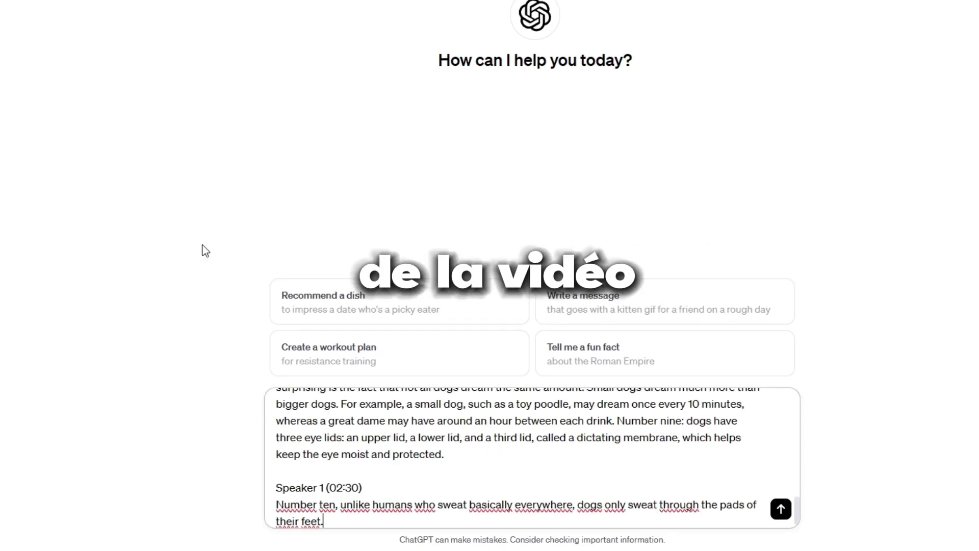
key("Return")
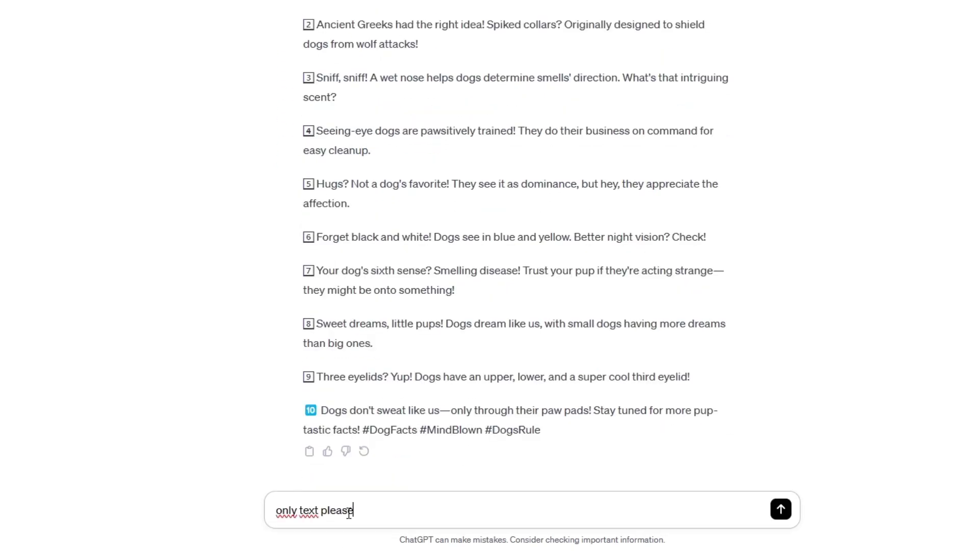
- Request "only text please" from ChatGPT and copy the rewritten dog facts script
type("only text please")
key("Return")
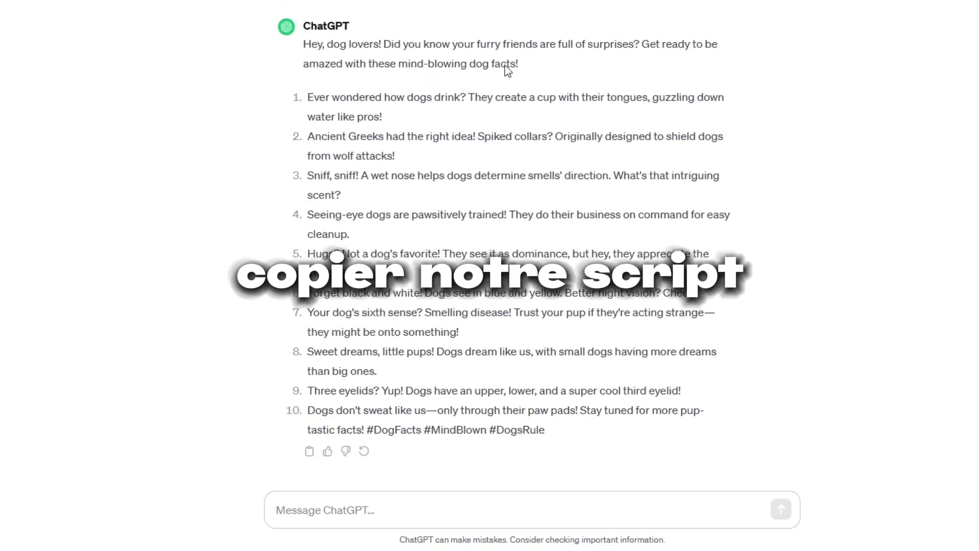
left_click_drag(304, 43, 541, 404)
left_click_drag(483, 355, 545, 431)
left_click(125, 253)
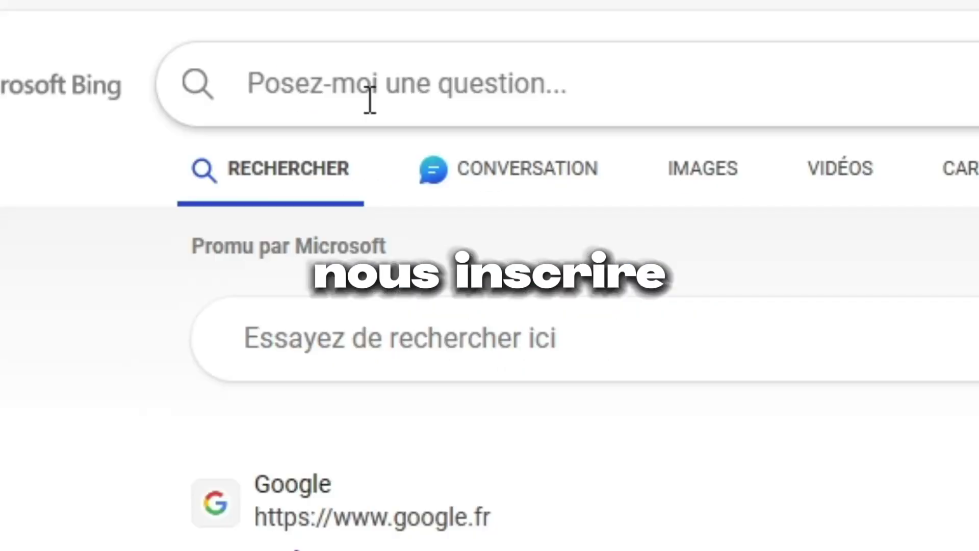
- Go to ElevenLabs speech synthesis and choose the premade voice Freya for text to speech
left_click(367, 97)
type("eleven lab")
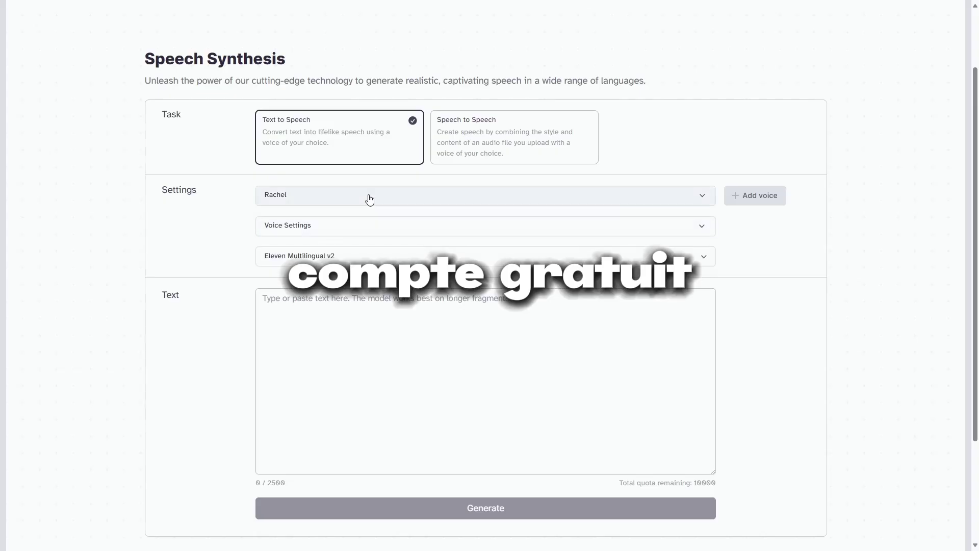
left_click(367, 199)
scroll(319, 297, "down", 2)
scroll(303, 295, "down", 2)
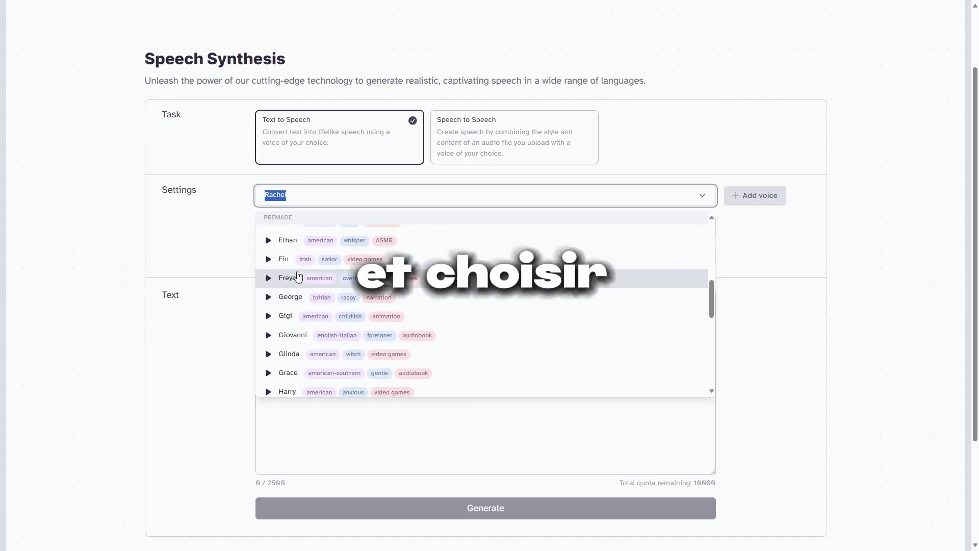
left_click(281, 280)
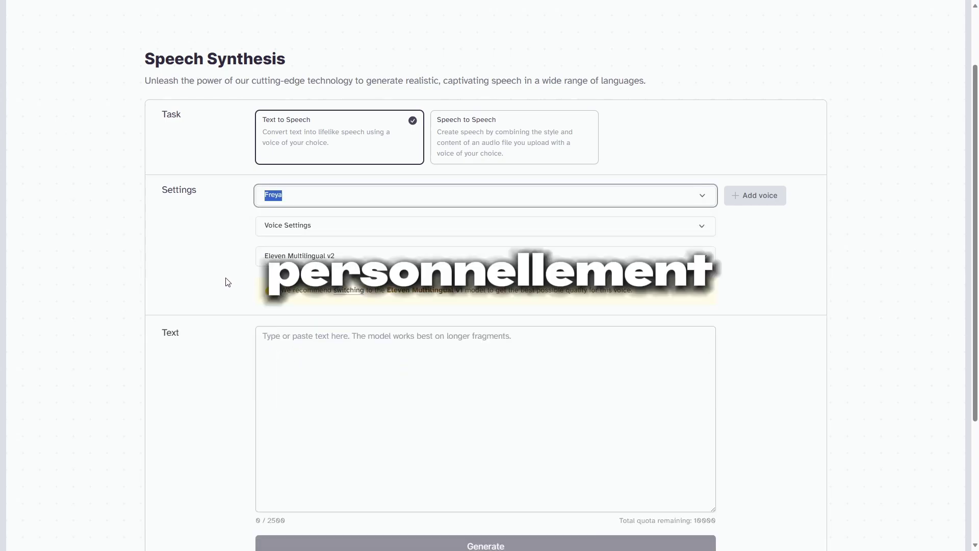
- Paste the dog facts script as the speech text and generate the voiceover
key("ctrl+v")
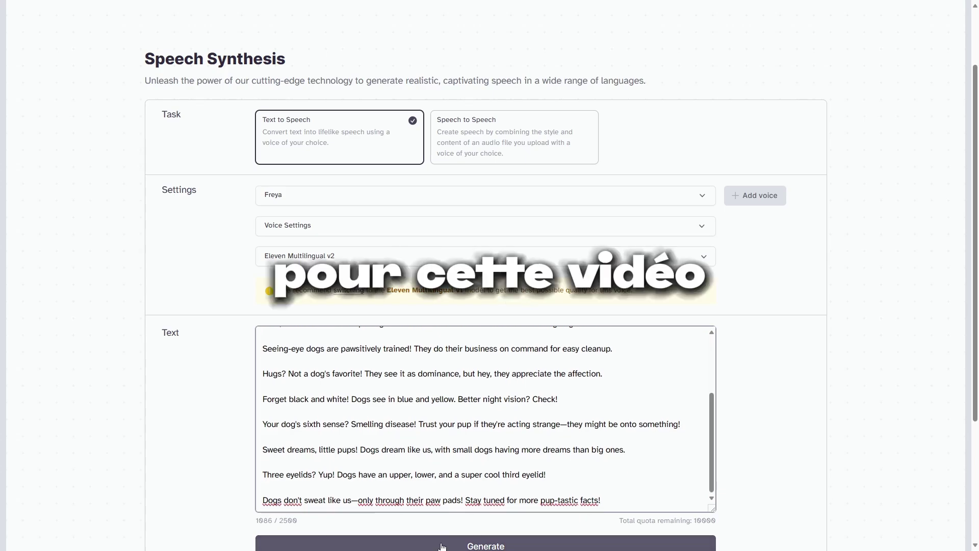
scroll(188, 423, "down", 3)
scroll(188, 424, "up", 2)
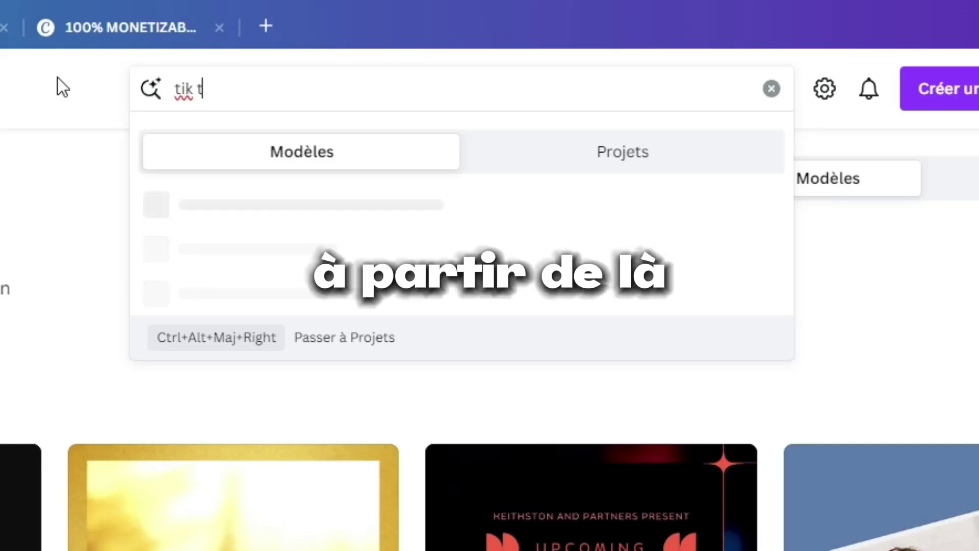
- Switch to Canva, create a blank mobile video from a "tik tok" template search and make its background black
type("ok")
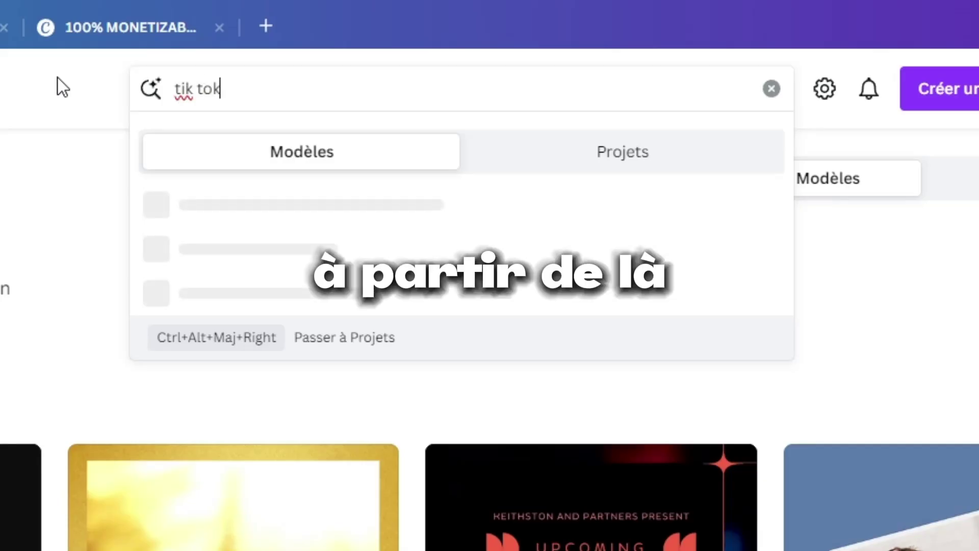
left_click(256, 429)
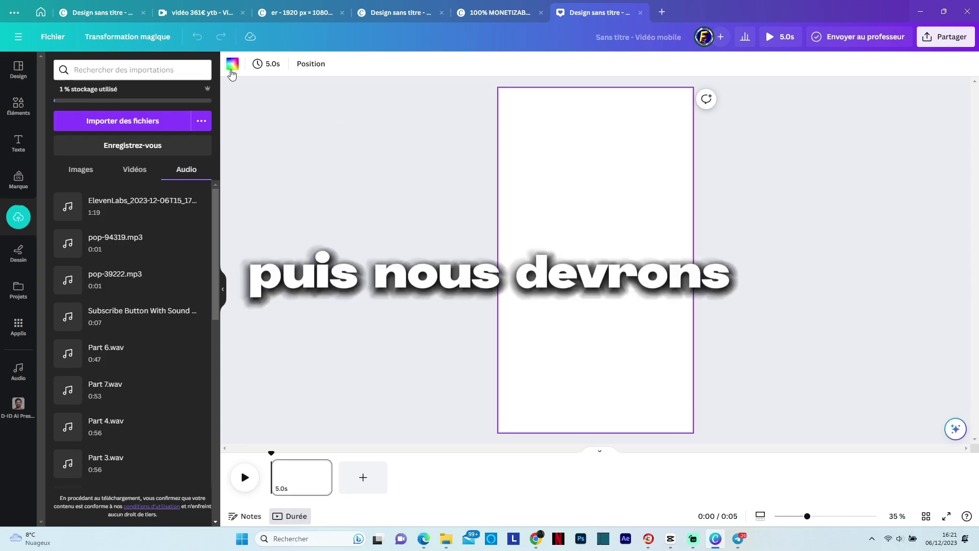
left_click(232, 63)
left_click(56, 126)
left_click(56, 227)
left_click(18, 216)
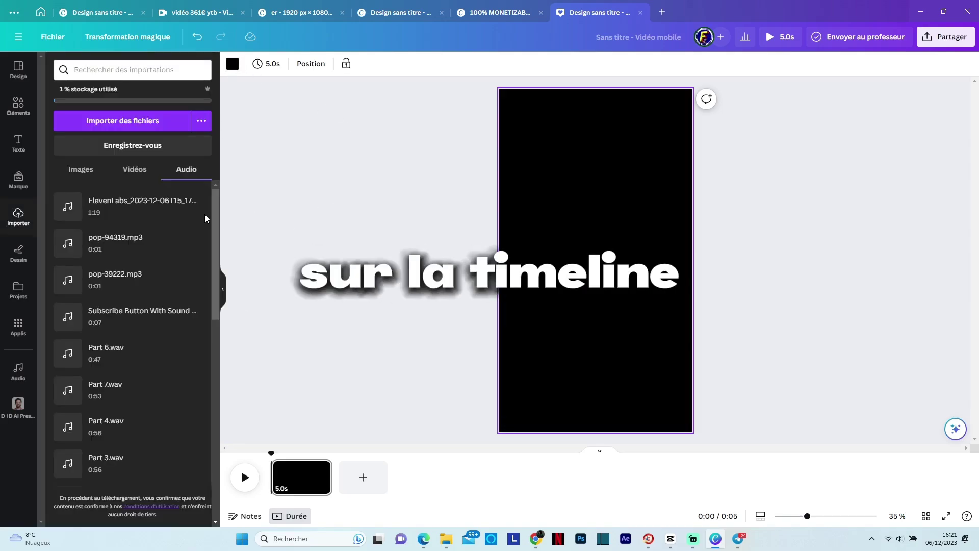
- Place the imported ElevenLabs audio on the timeline and start downloading the video
left_click_drag(102, 204, 292, 486)
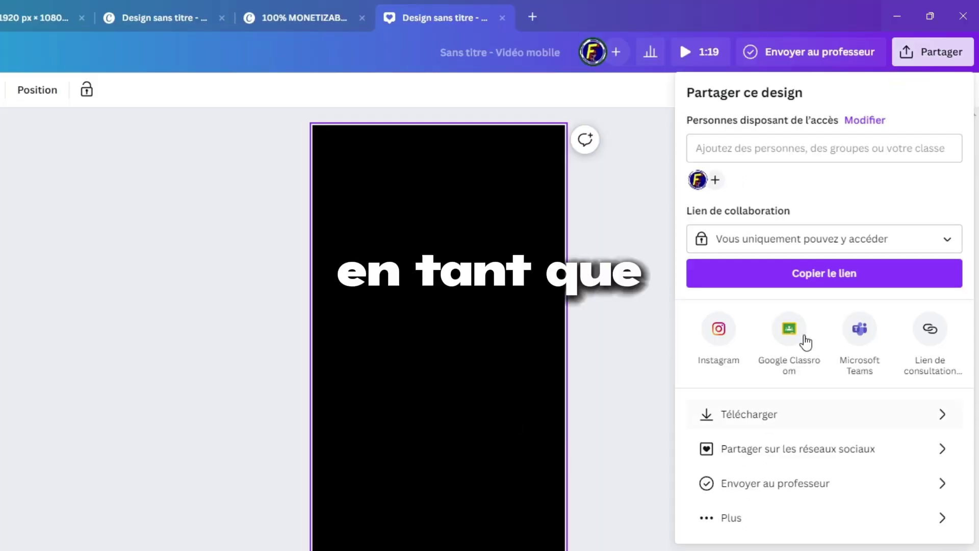
left_click(829, 291)
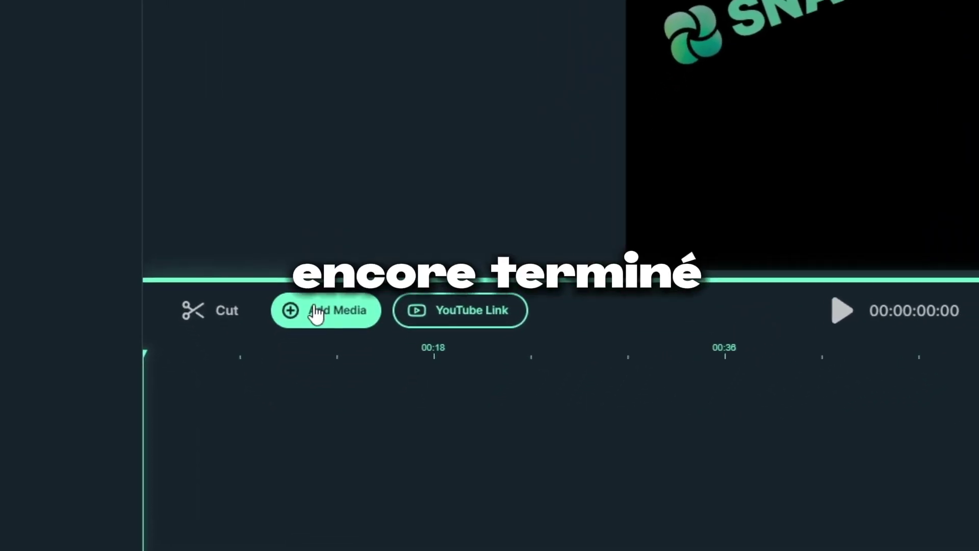
- Switch to SNAPVID, add the dogs video to the new project and run Smart Footage on it
left_click(317, 314)
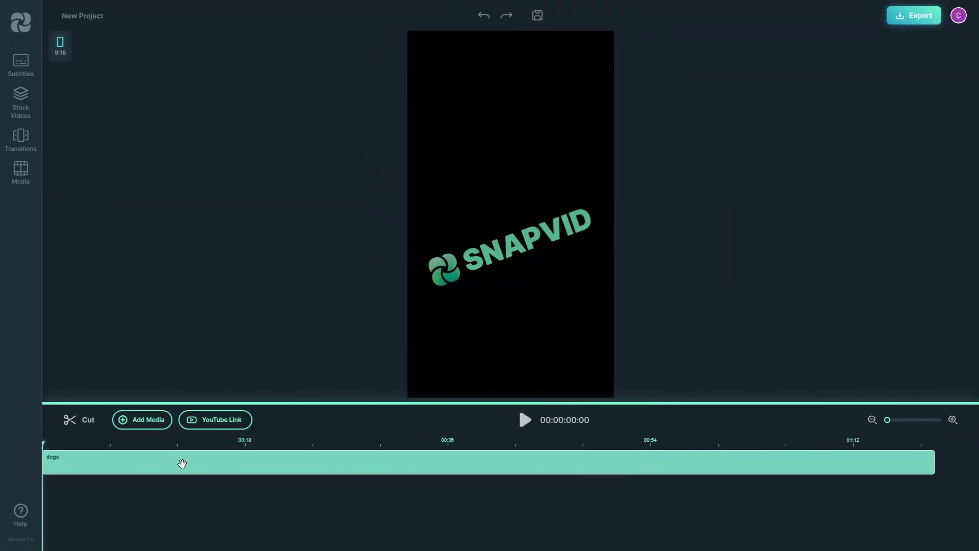
left_click(21, 170)
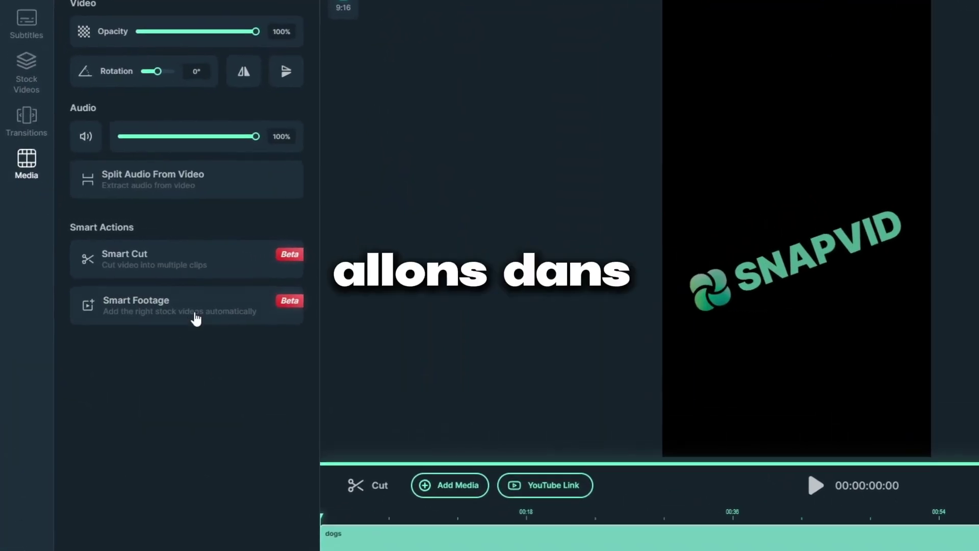
left_click(207, 312)
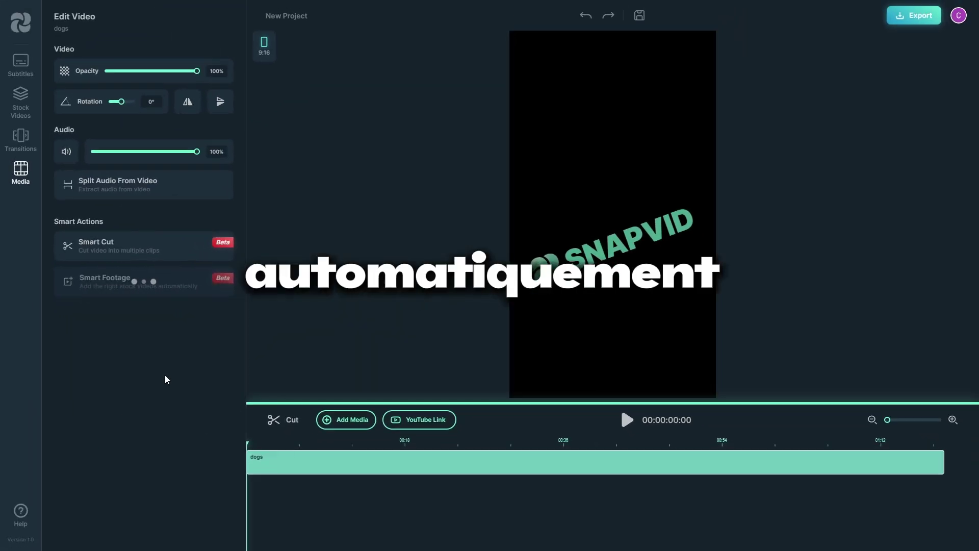
- Search the stock videos for "dog", replace the second timeline clip with the dog on the yellow armchair and add a transition before it
left_click(627, 419)
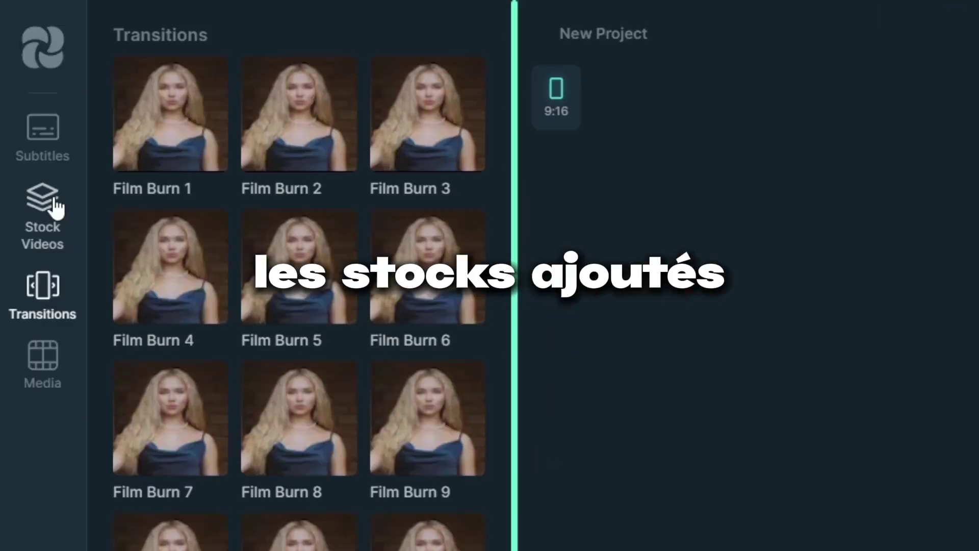
left_click(56, 207)
type("dogs")
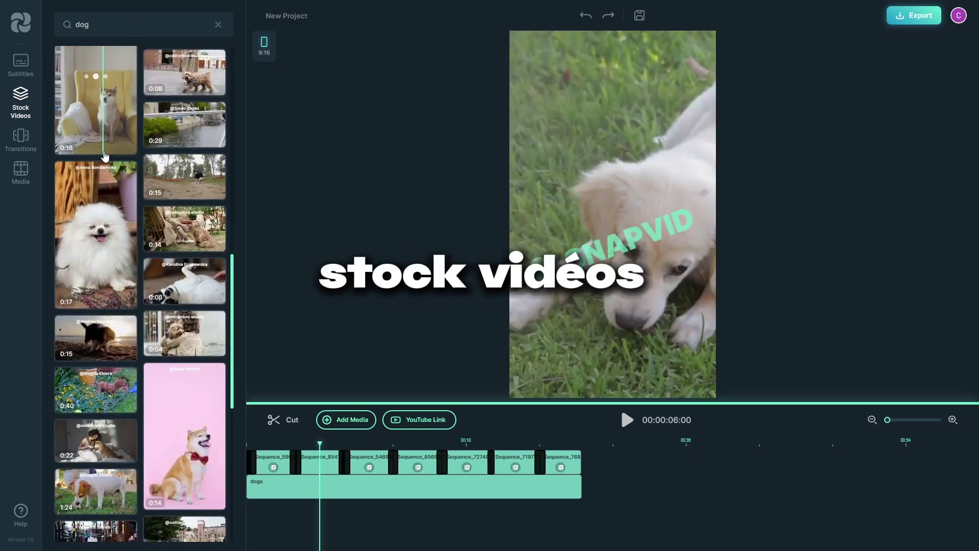
right_click(324, 491)
left_click(357, 477)
left_click_drag(514, 467, 371, 468)
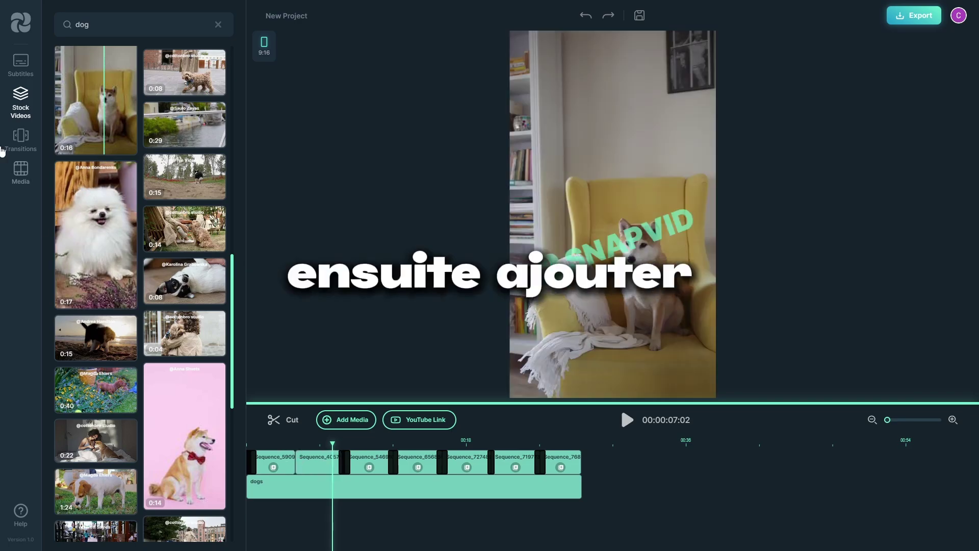
left_click(4, 148)
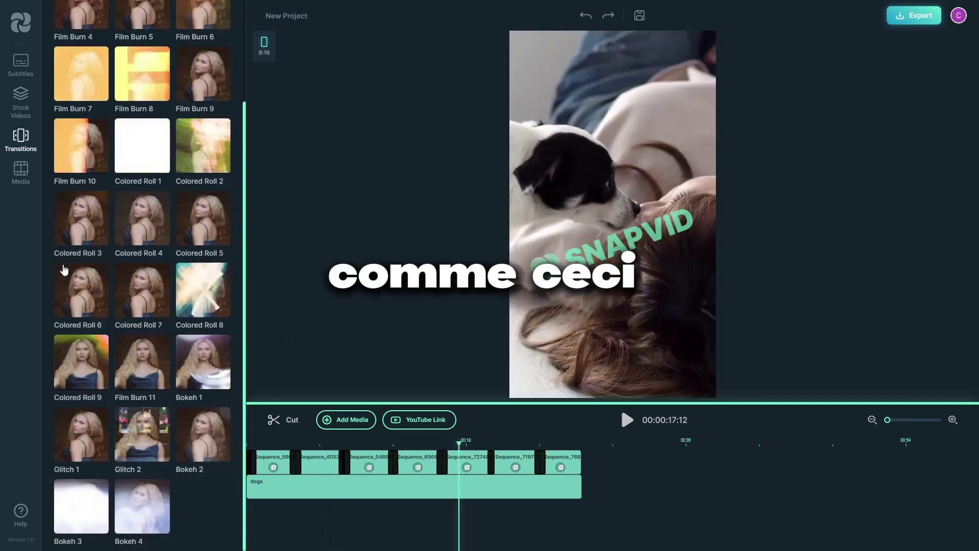
- Generate subtitles for the dogs video and play it back to check them
left_click(21, 65)
left_click(105, 58)
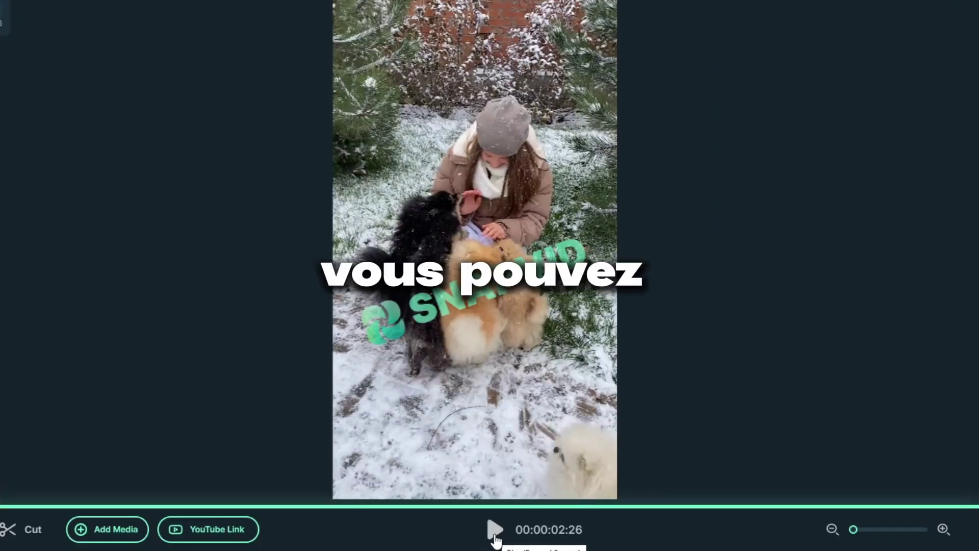
left_click(495, 538)
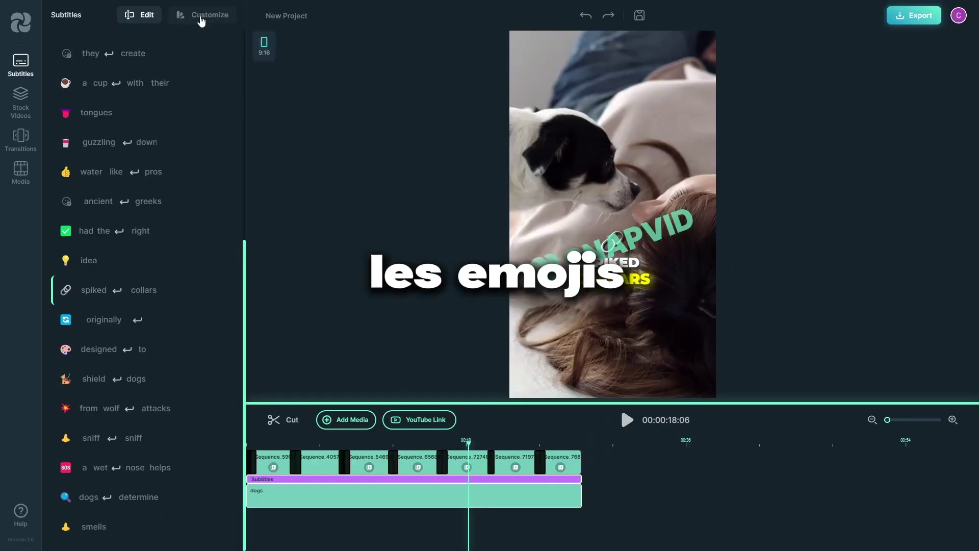
- Customize the subtitles with the Rubik font, the Movie Subtitles animation and an emoji size of 209
left_click(202, 16)
scroll(143, 215, "up", 3)
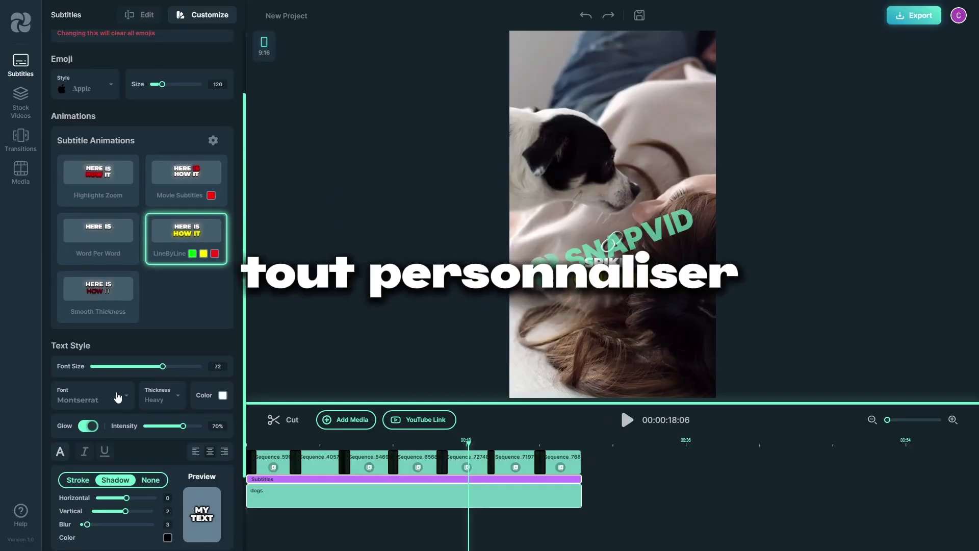
left_click(92, 395)
left_click(102, 474)
left_click(160, 203)
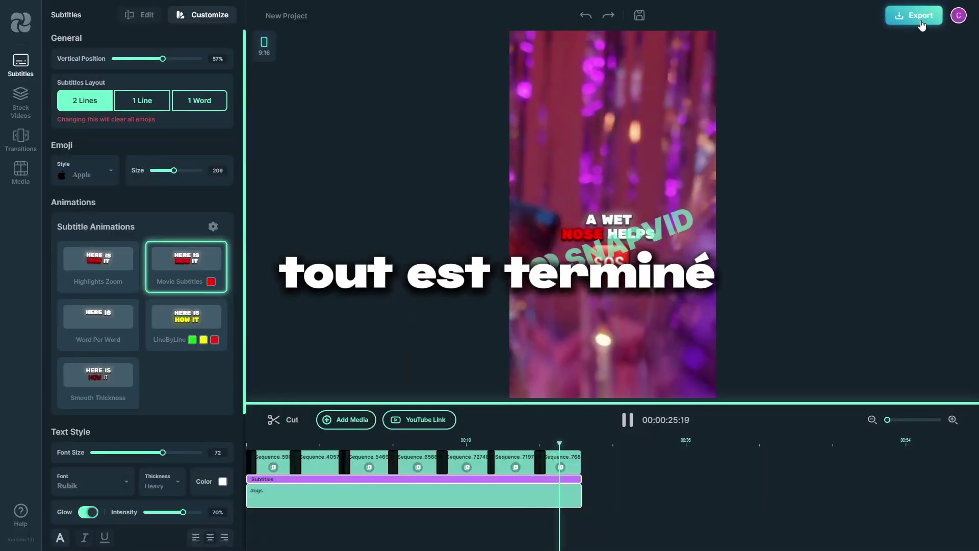
- Open the export options for the finished dogs video
left_click(922, 17)
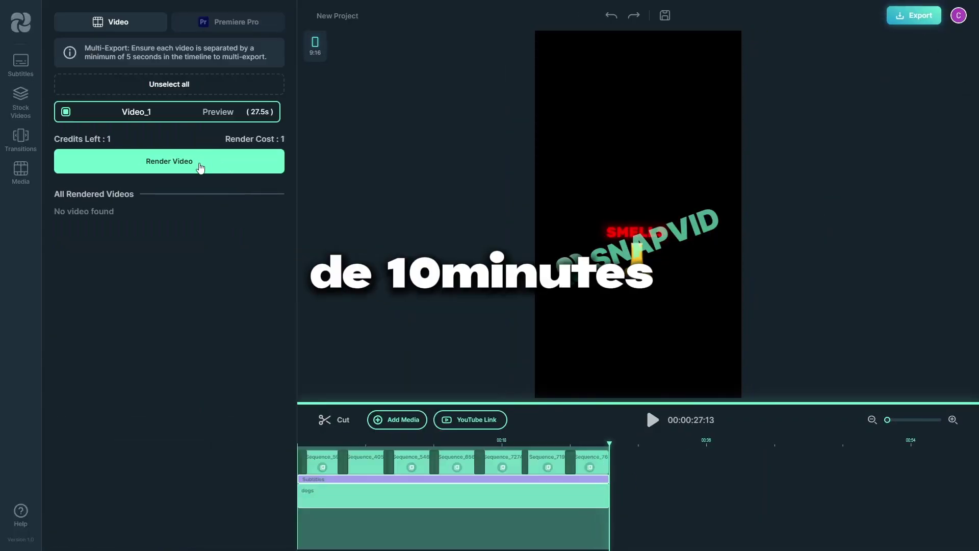